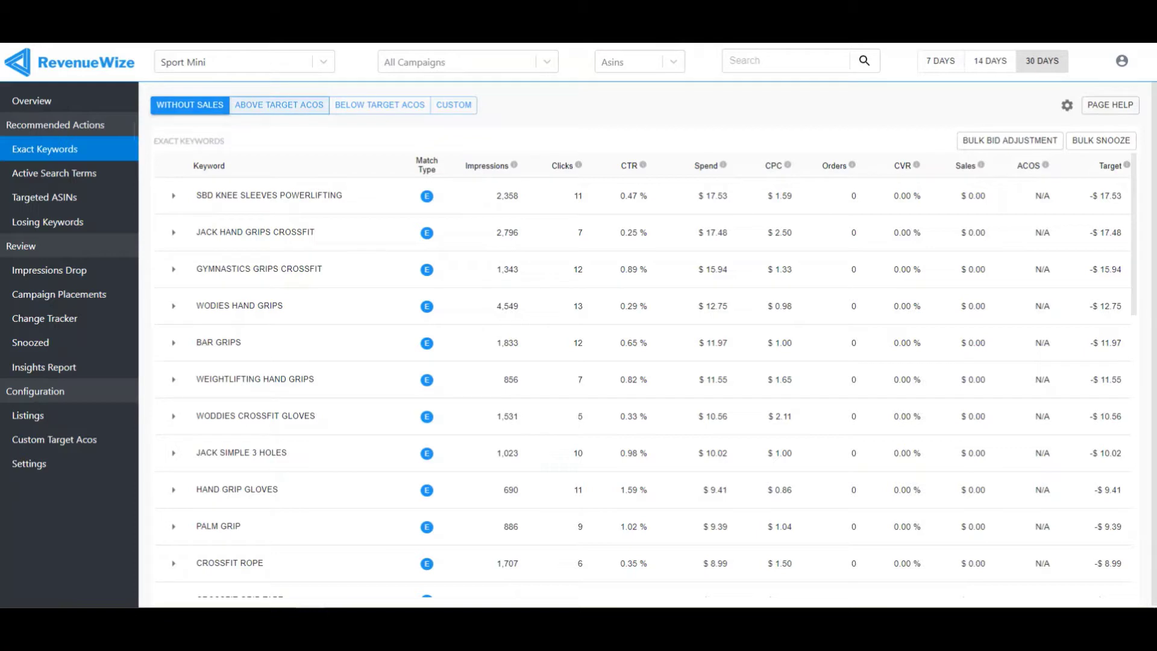
# Review the exact keywords above target ACOS, those below target ACOS, and the custom keyword view
pyautogui.click(279, 105)
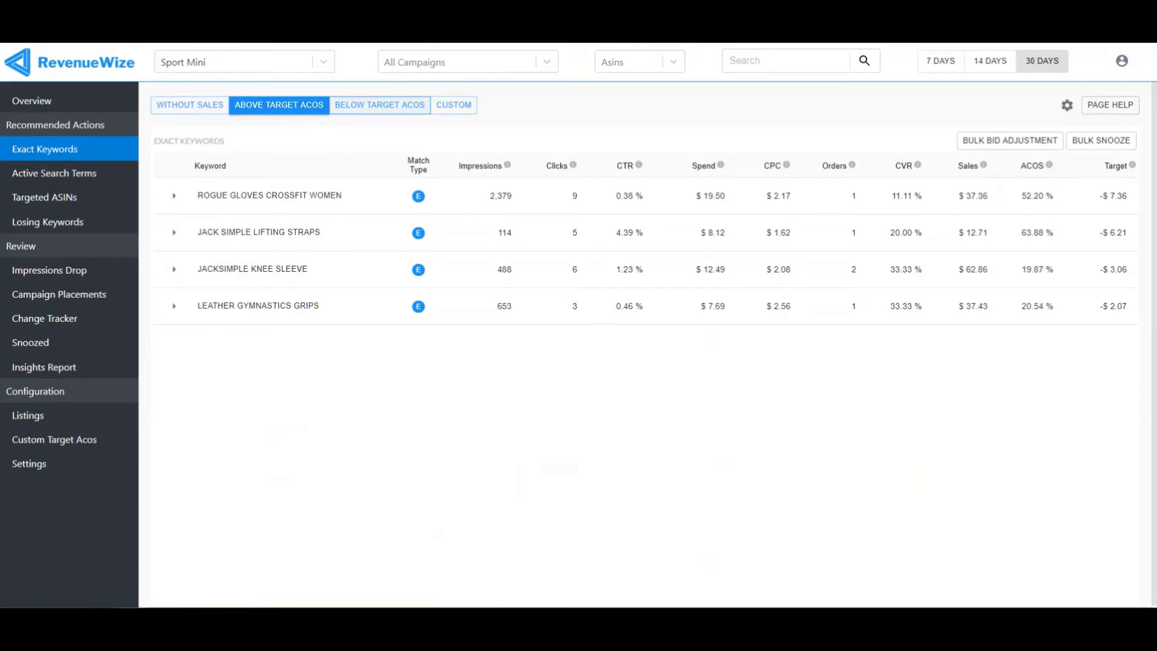
pyautogui.click(379, 104)
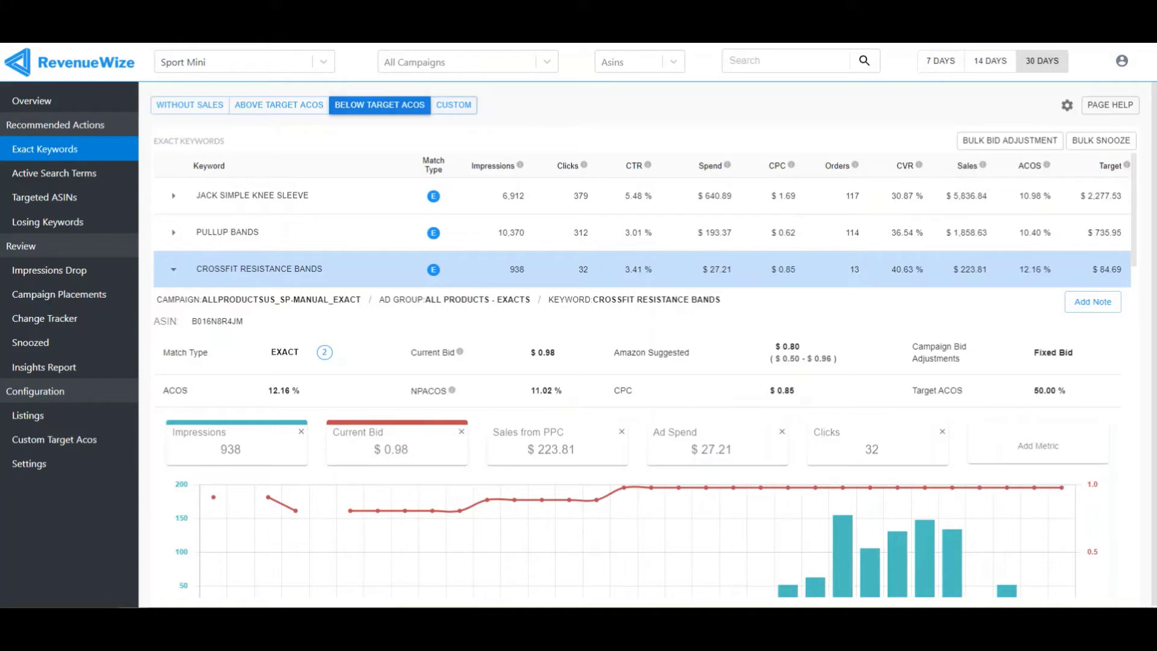
pyautogui.click(454, 105)
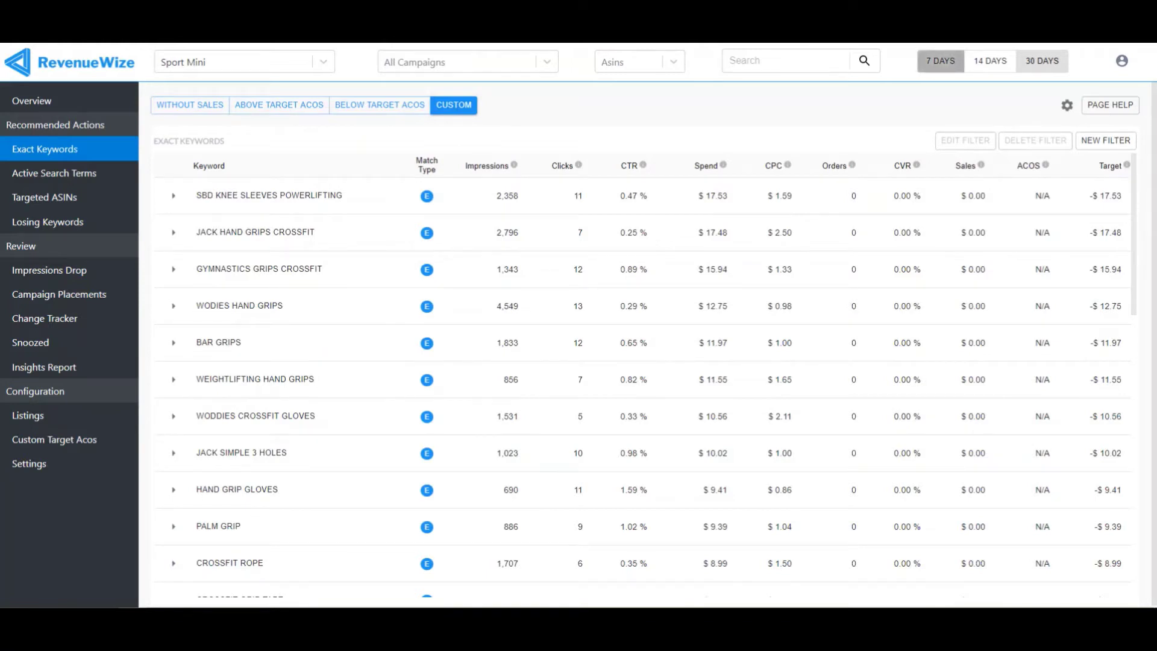
# View the keyword data for 7 and 14 days, and return the period to 30 days
pyautogui.click(940, 60)
pyautogui.click(992, 61)
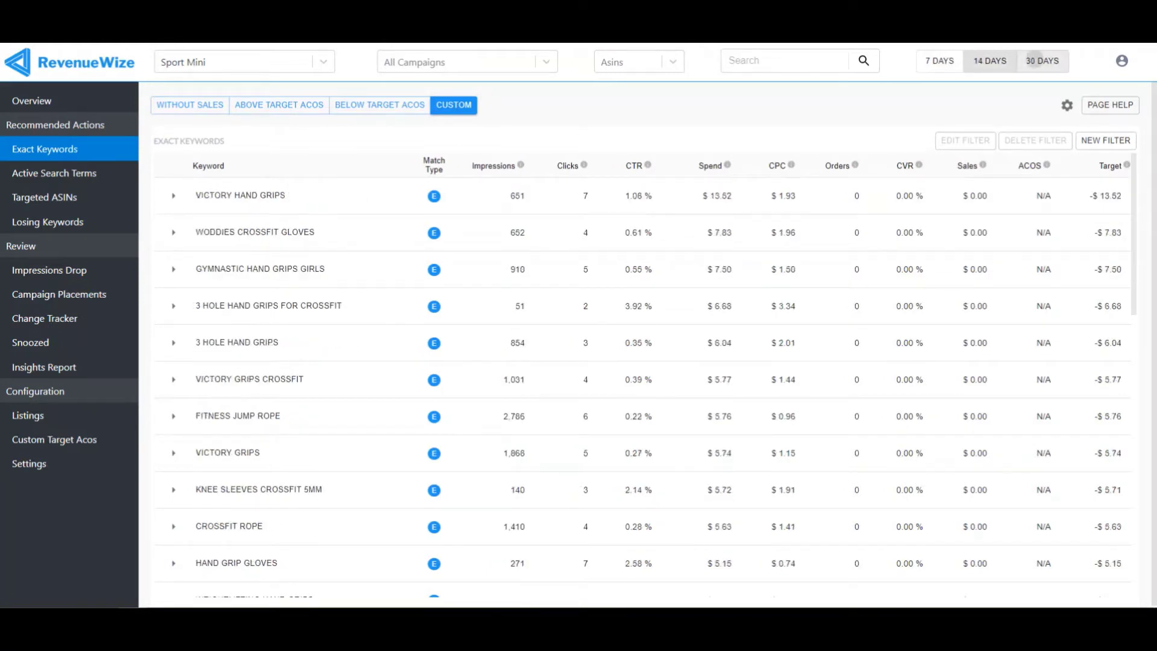
pyautogui.click(1042, 61)
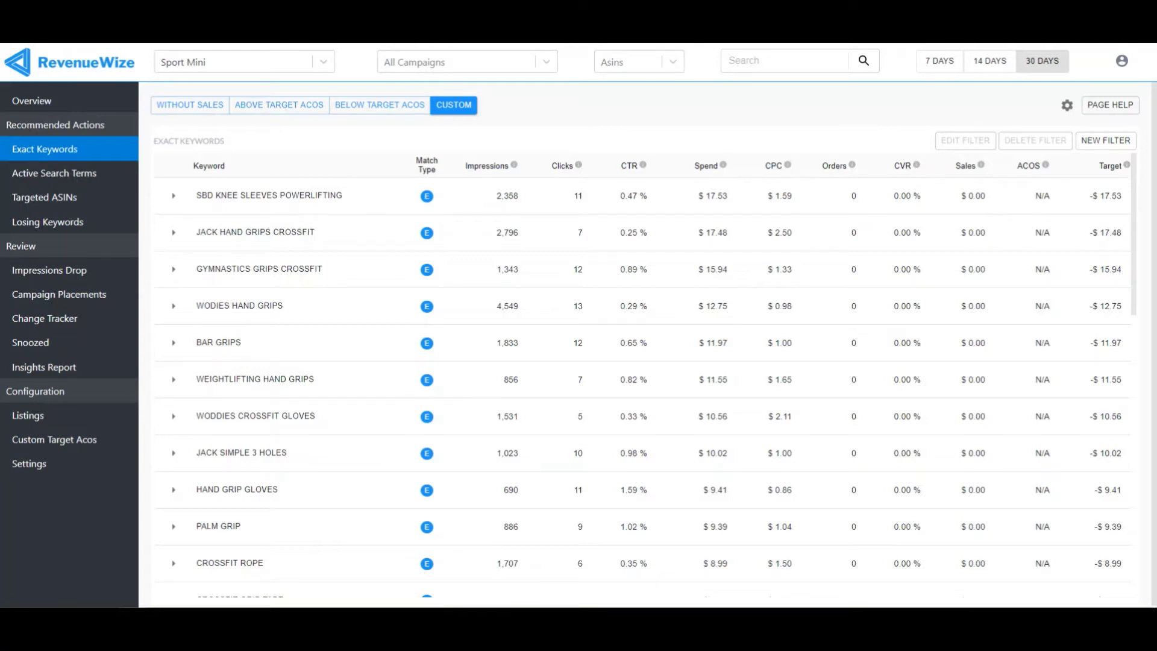
# Filter by campaigns AllProductsUS_SP-Manual_Exact, Grips2HoleUS_SP-Auto, Grips2HoleUS_SP-Manual and GripsUS_SP-Category, and reset the filter to all campaigns
pyautogui.click(458, 62)
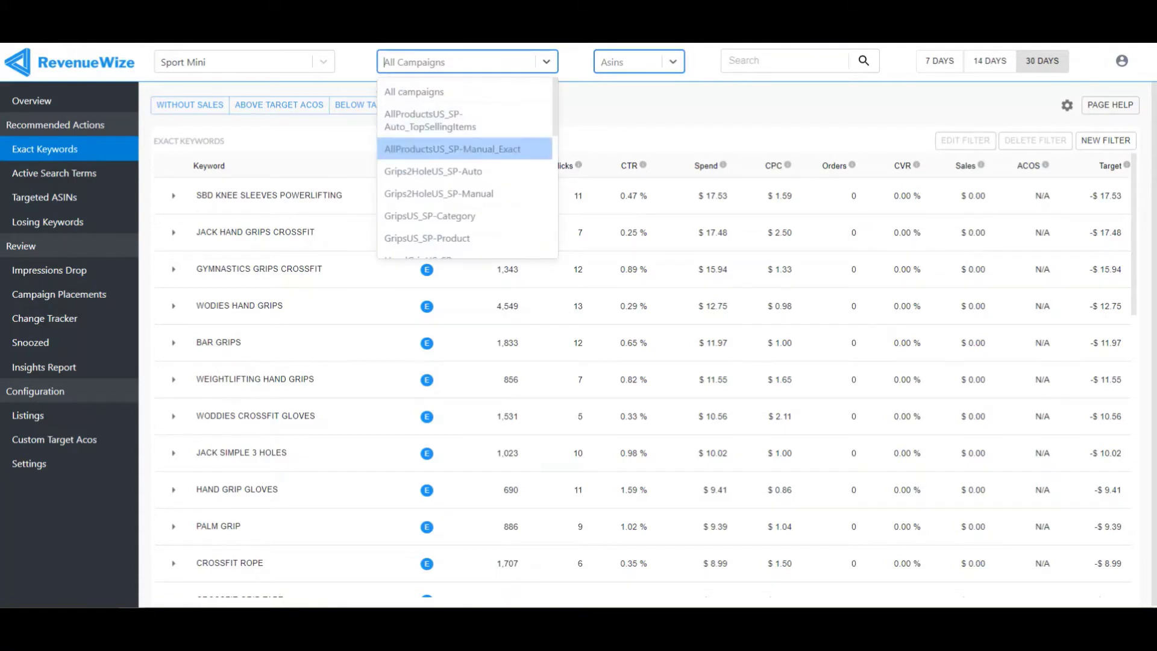
pyautogui.click(452, 149)
pyautogui.click(452, 171)
pyautogui.click(452, 194)
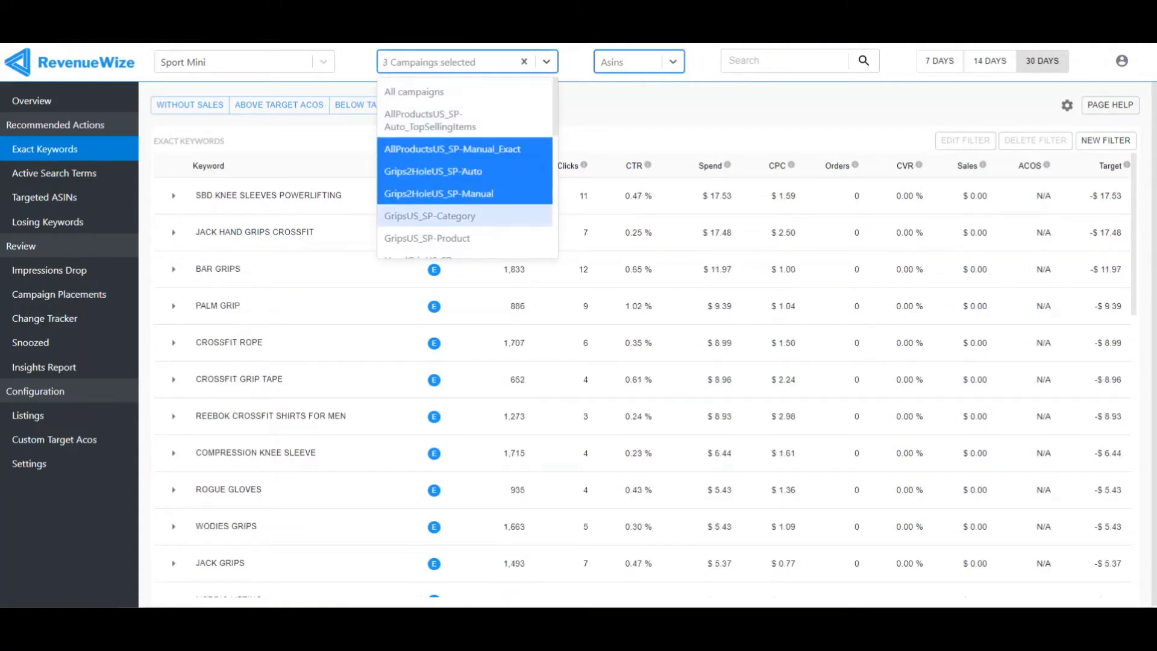
pyautogui.click(430, 216)
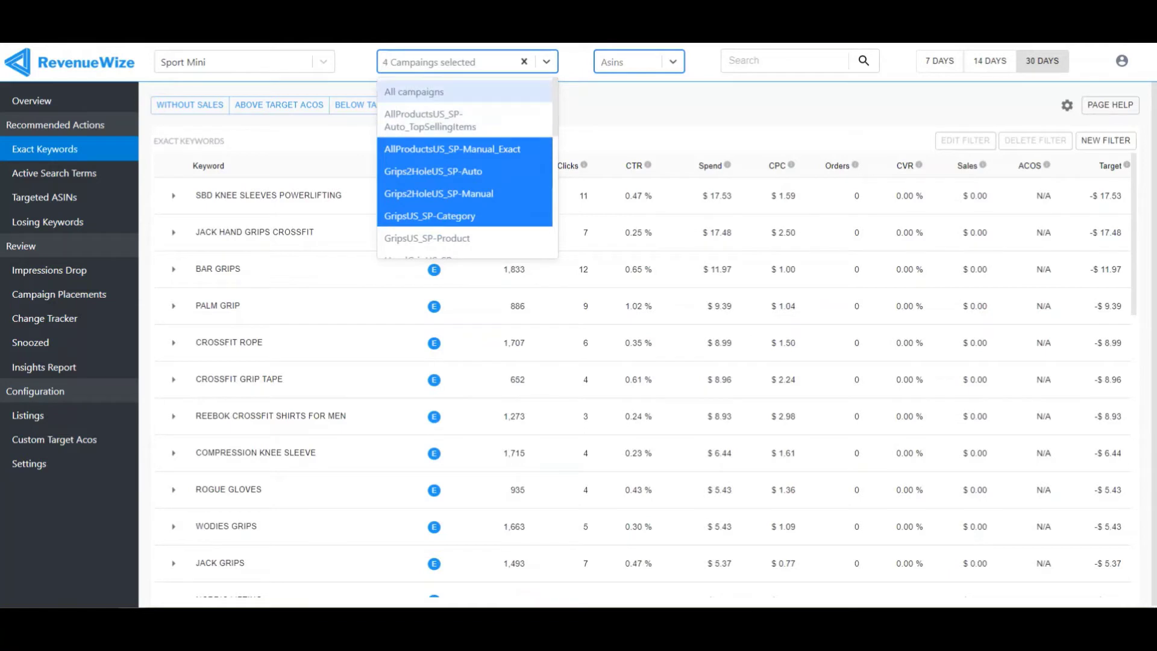
pyautogui.click(414, 92)
# Filter the keywords by ASIN B00WXZNTC6 and clear the ASIN filter again
pyautogui.click(639, 62)
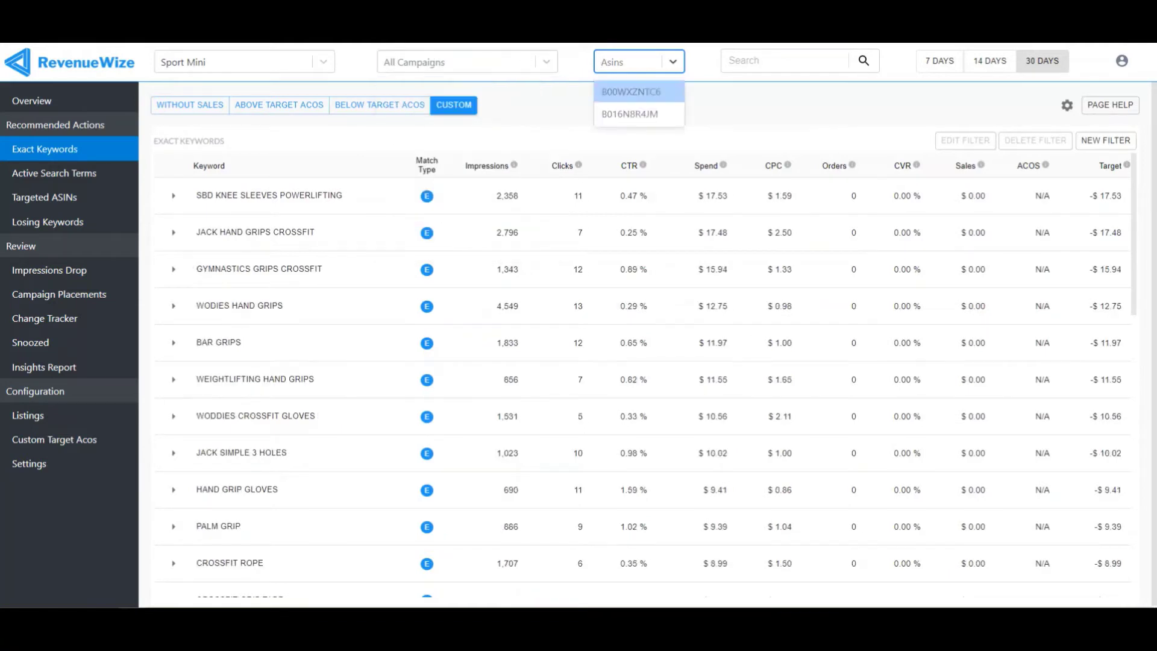
pyautogui.click(626, 91)
pyautogui.press('BackSpace')
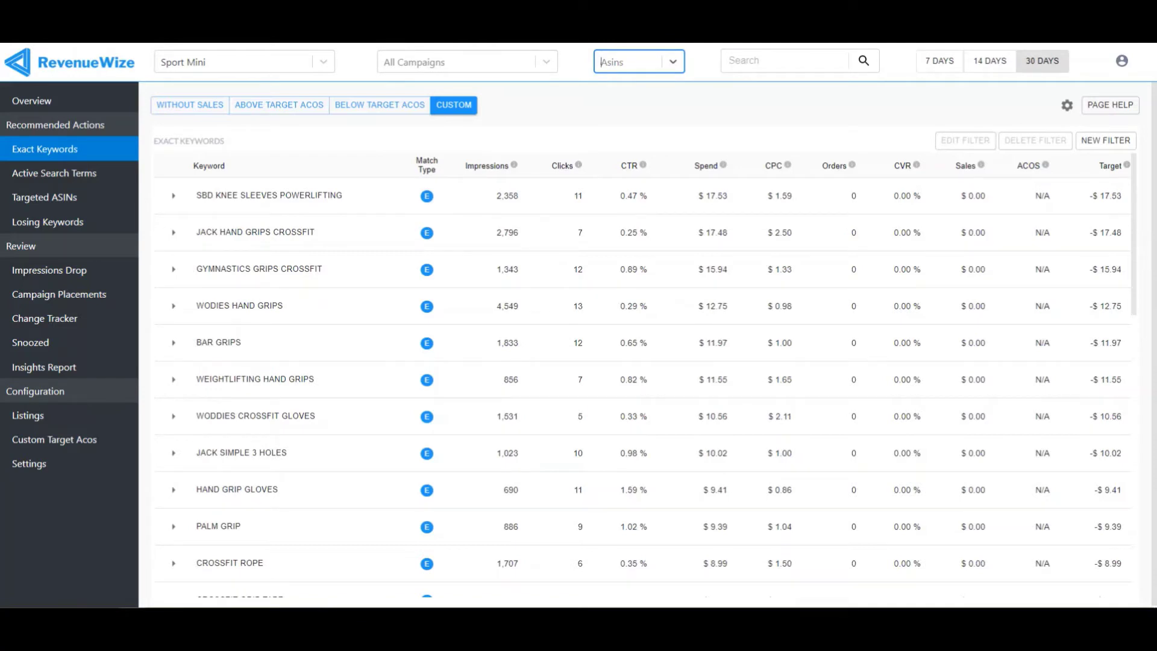
# Search the exact keywords for "knee sleeves" and clear the search
pyautogui.click(729, 61)
pyautogui.write('kne')
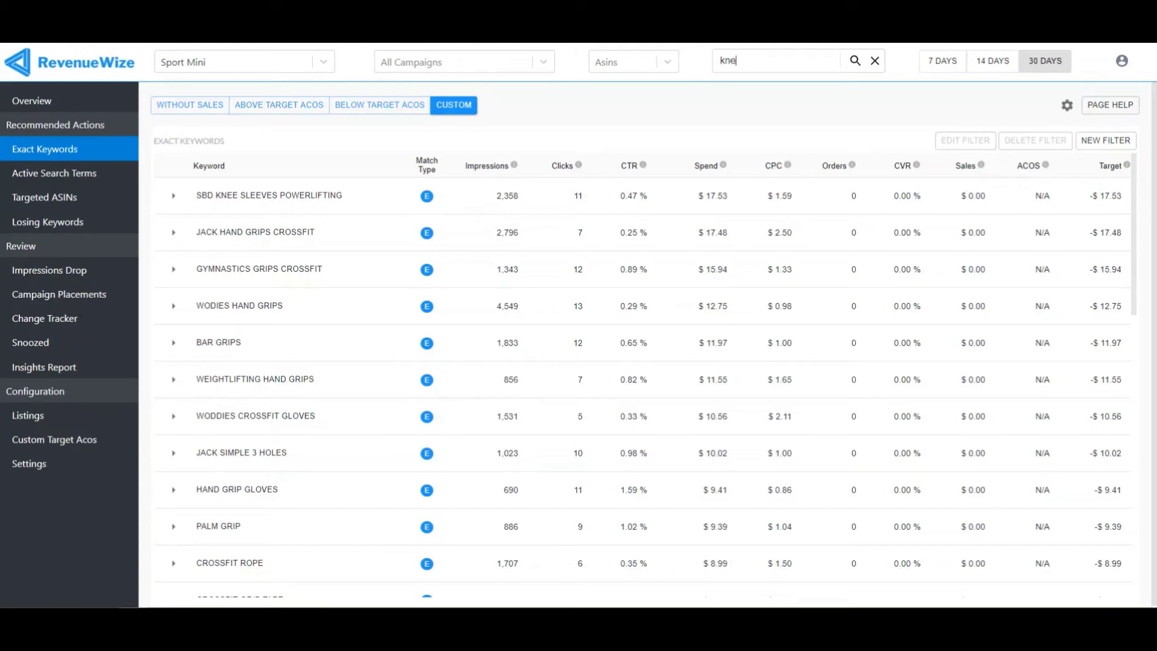
pyautogui.write('e sleeves')
pyautogui.press('Return')
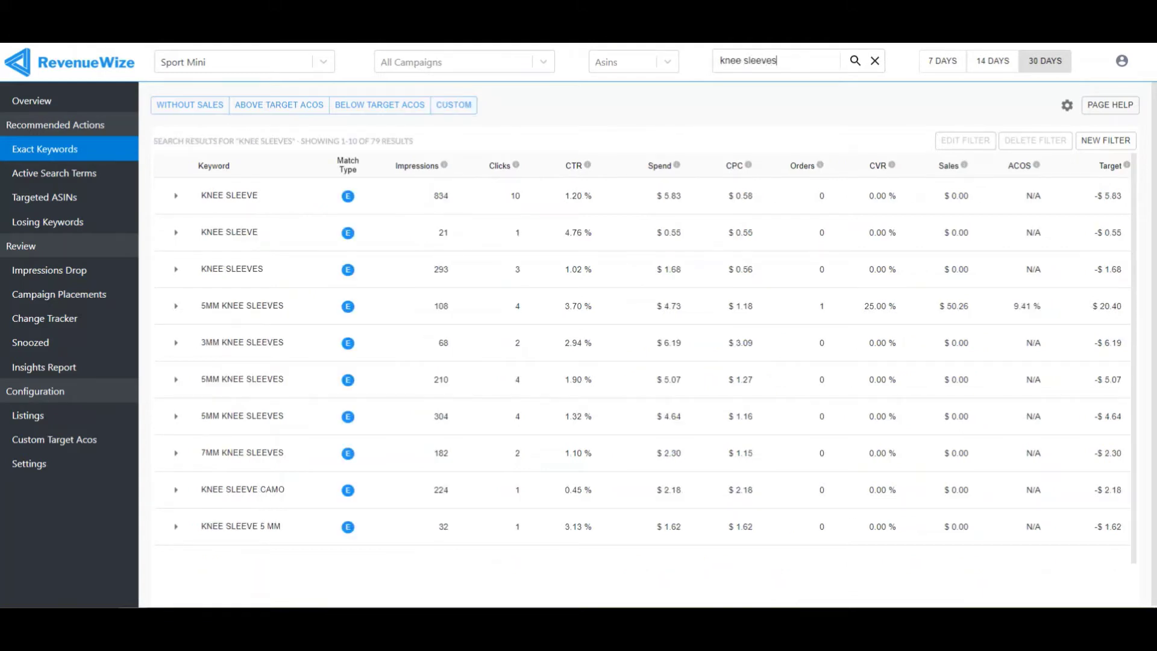
pyautogui.click(875, 61)
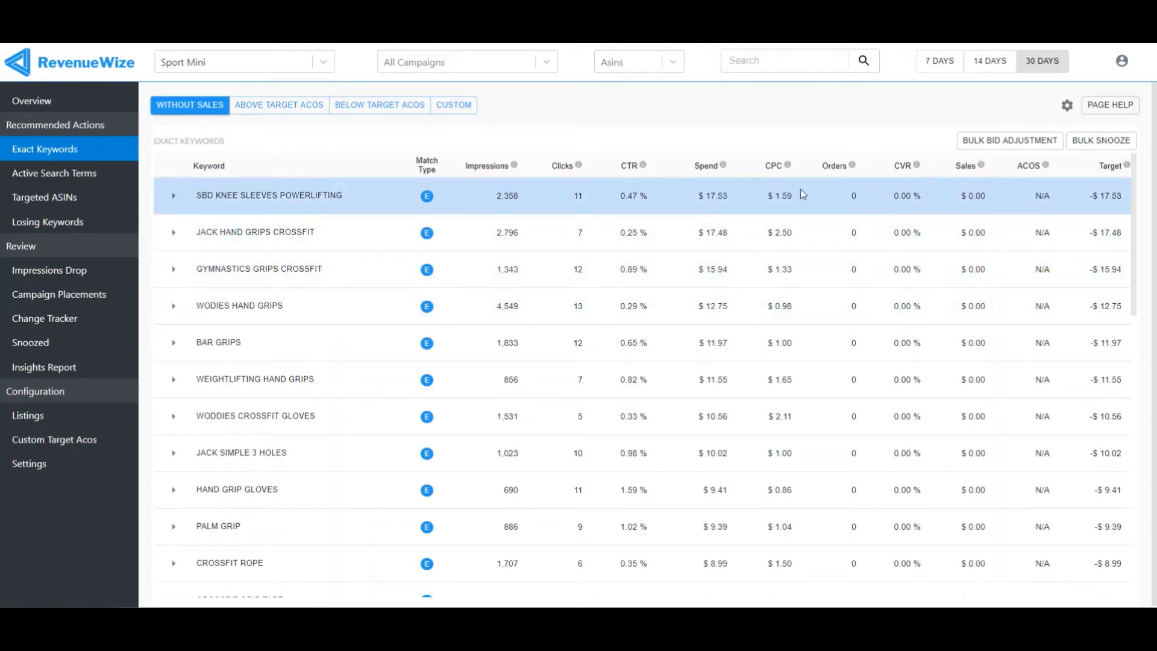
# Sort the keywords without sales by Impressions, and re-sort them by Target
pyautogui.click(488, 166)
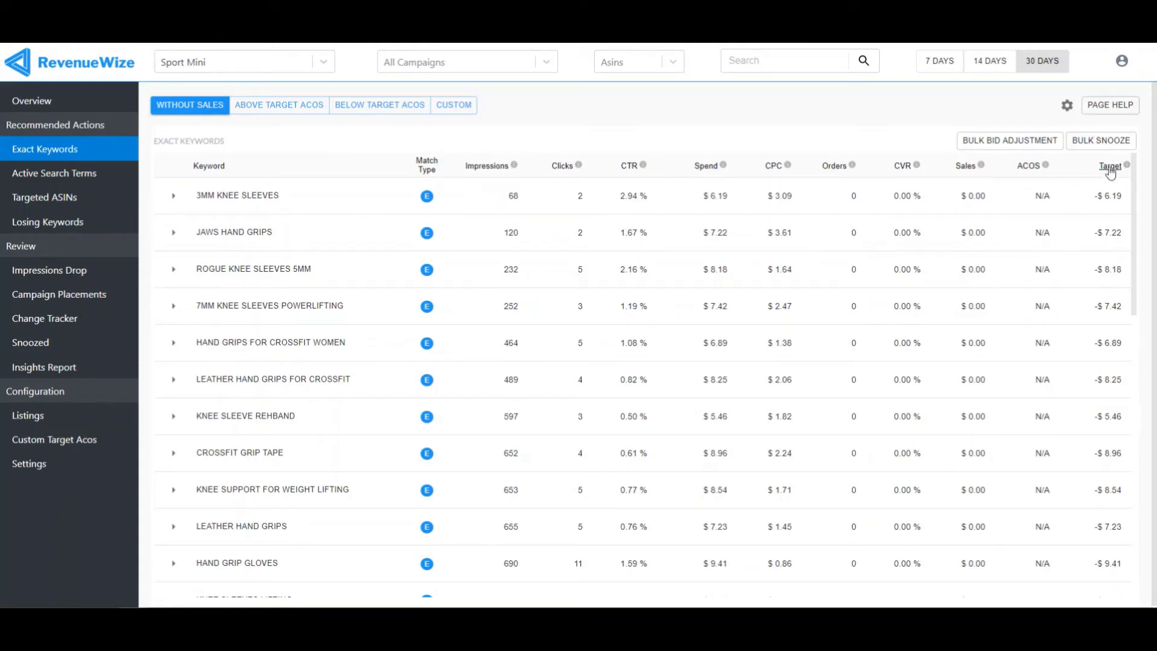
pyautogui.click(1110, 171)
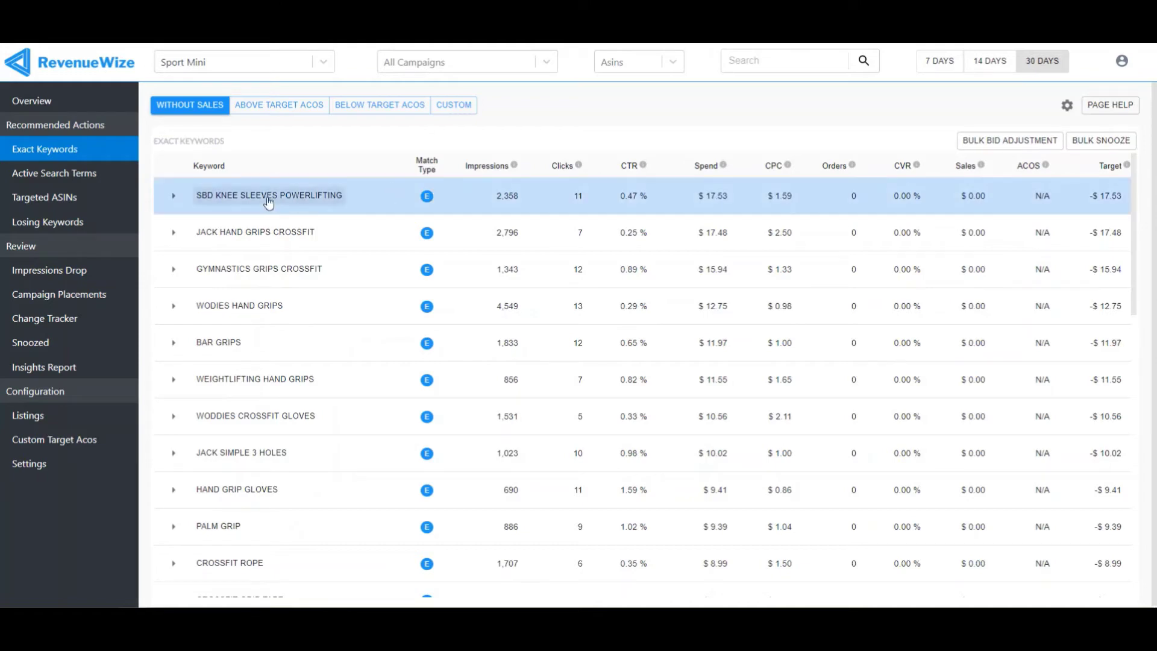
# View the Amazon search results for the keyword SBD KNEE SLEEVES POWERLIFTING and return to RevenueWize
pyautogui.click(267, 198)
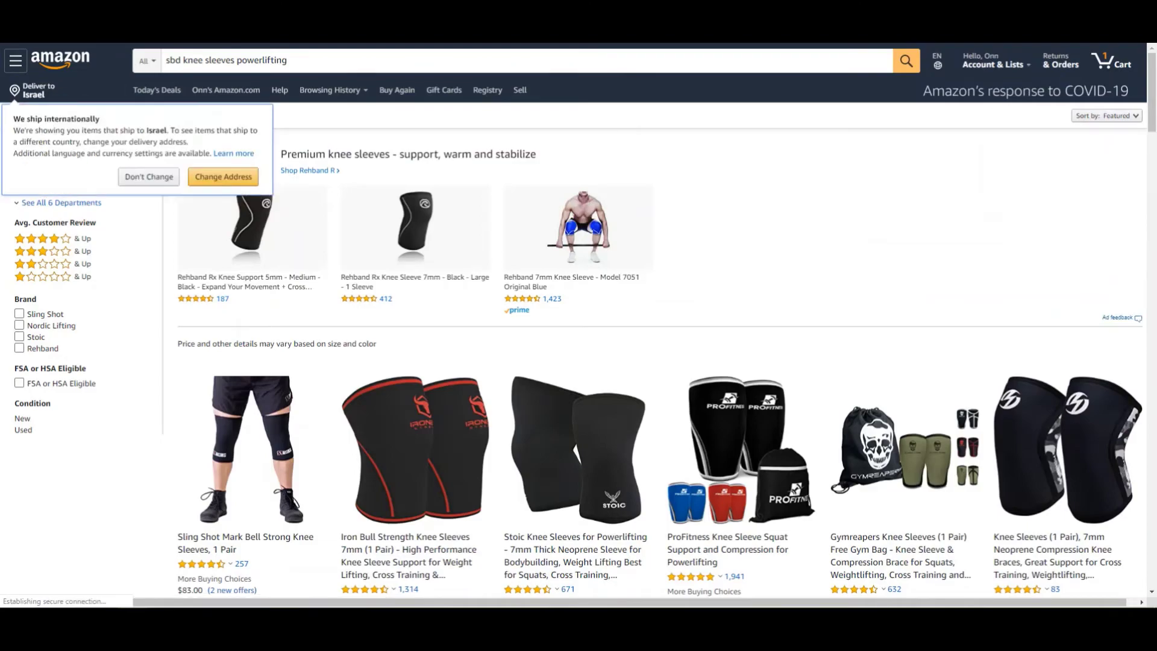
pyautogui.hotkey('ctrl', 'w')
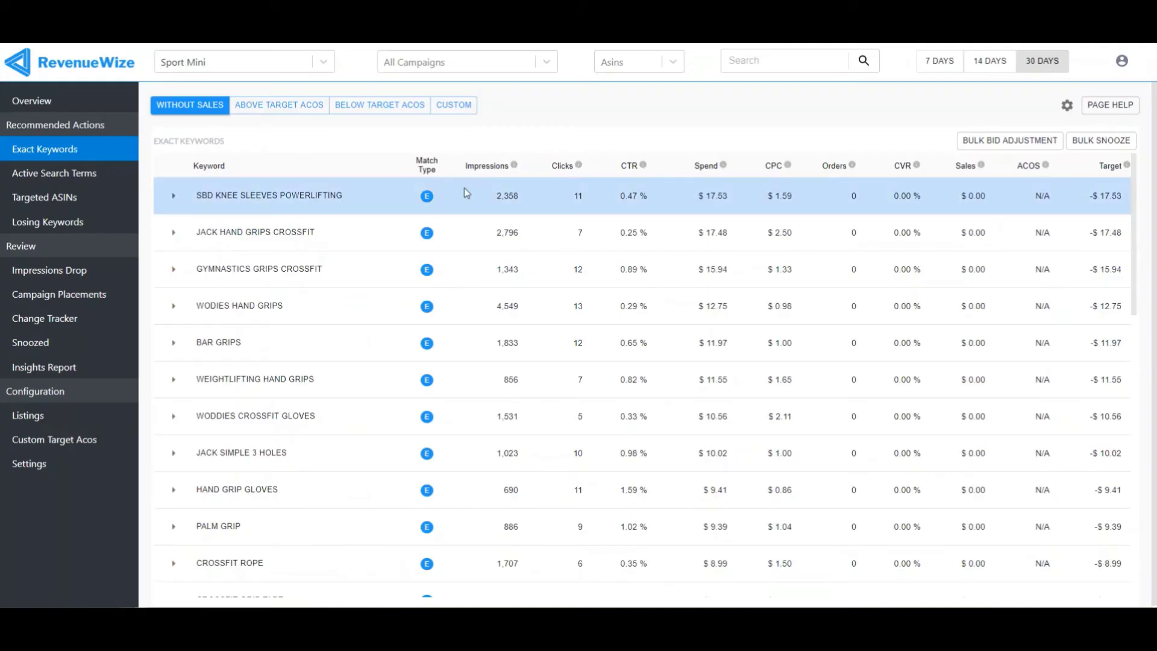
# Expand the SBD KNEE SLEEVES POWERLIFTING details and compare Current Bid, Sales from PPC, Ad Spend and Impressions on its chart
pyautogui.click(696, 195)
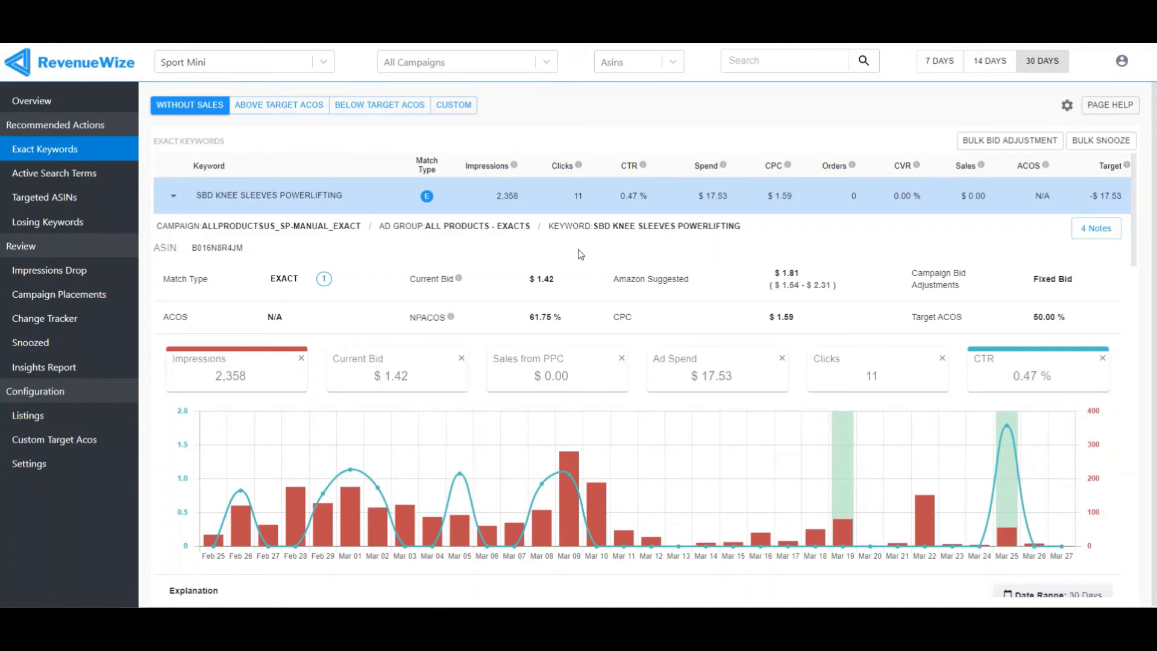
pyautogui.doubleClick(534, 316)
pyautogui.click(387, 369)
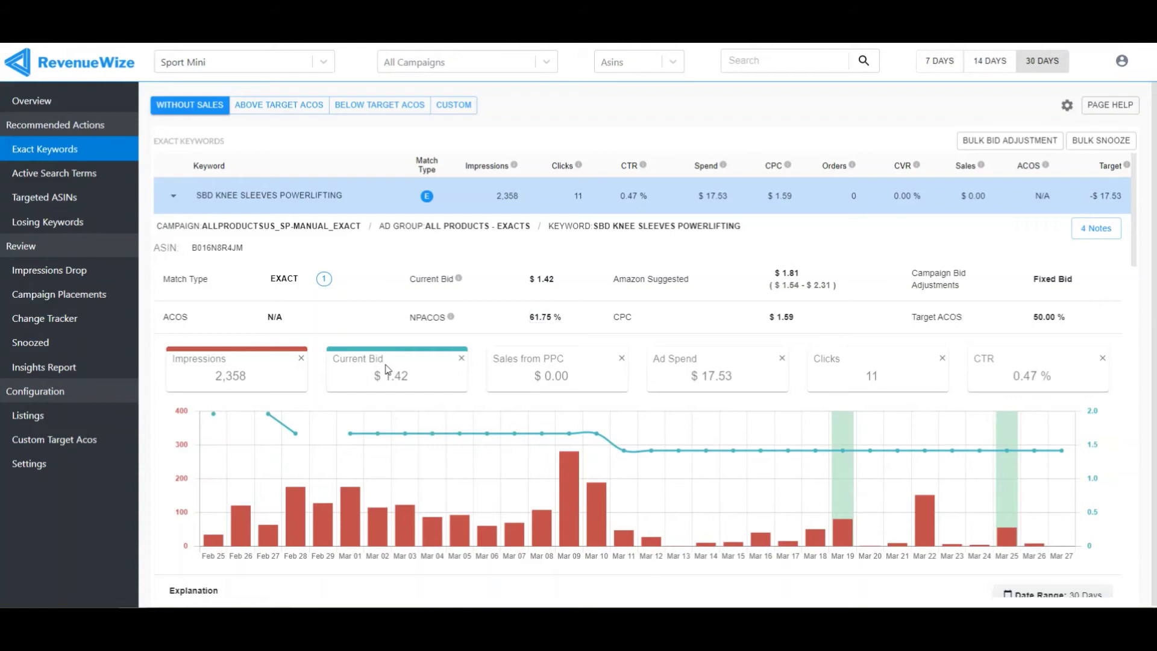
pyautogui.click(557, 376)
pyautogui.click(698, 372)
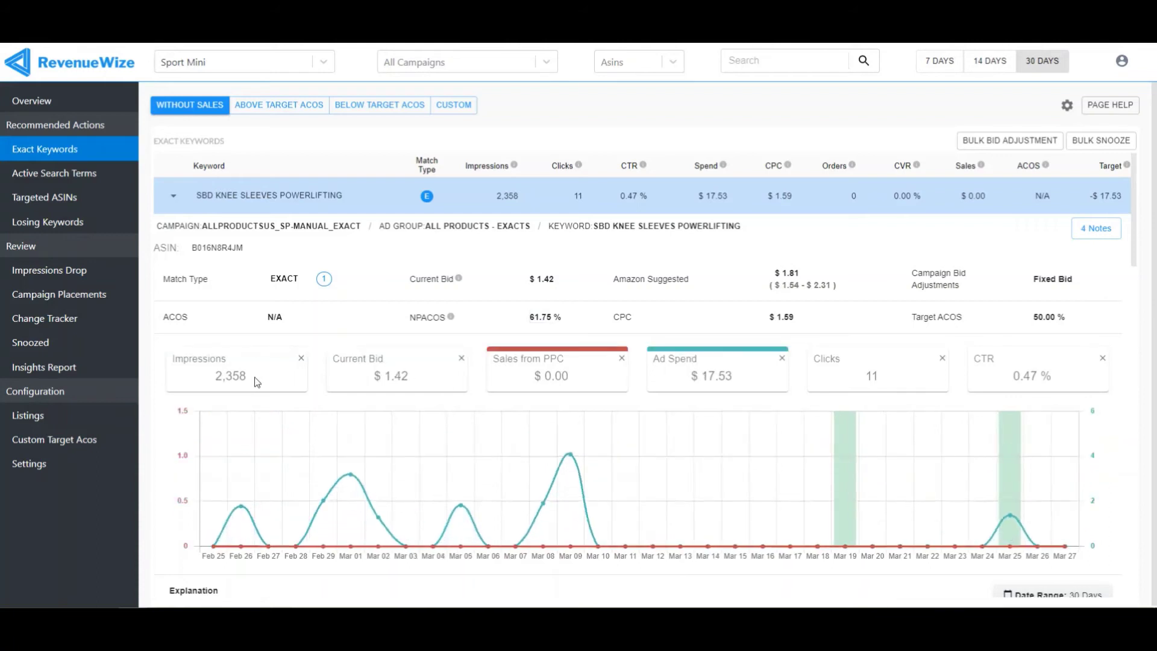
pyautogui.click(235, 374)
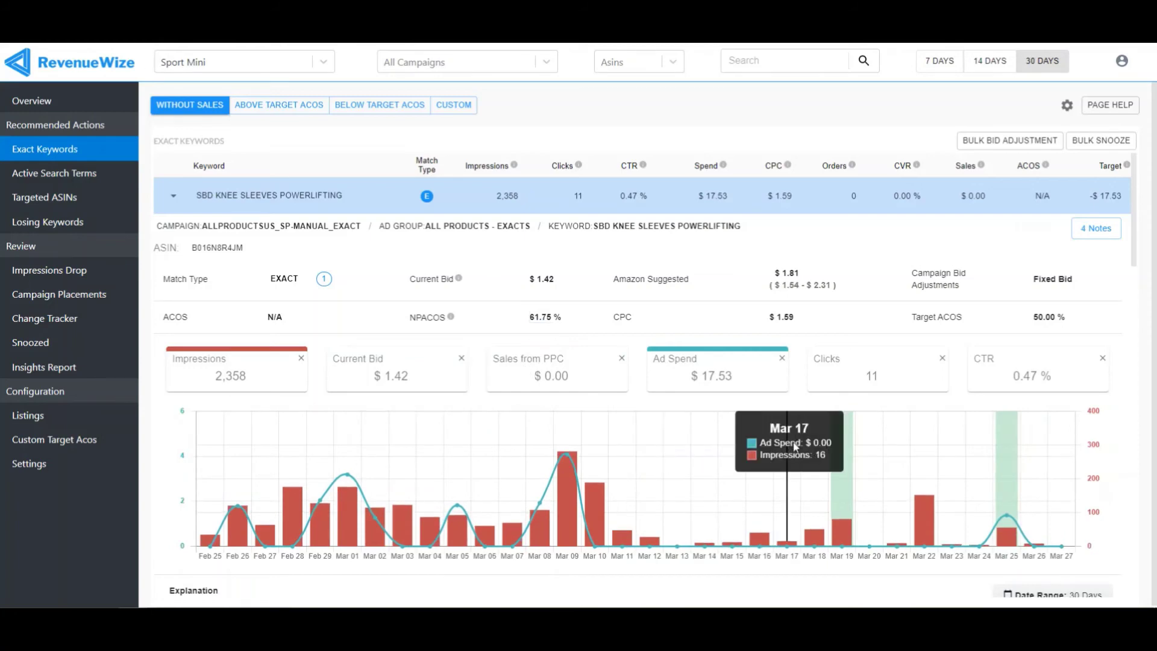
# Check the date range options for the keyword's chart and leave the range at 30 days
pyautogui.scroll(-1, 1000, 458)
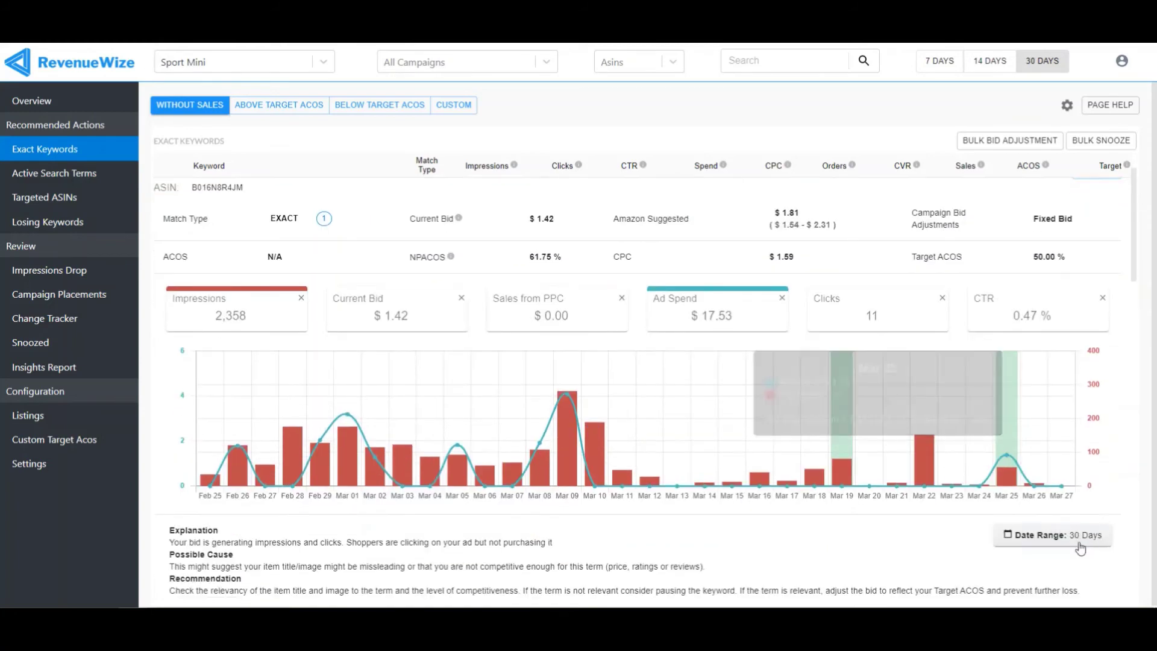
pyautogui.click(1080, 541)
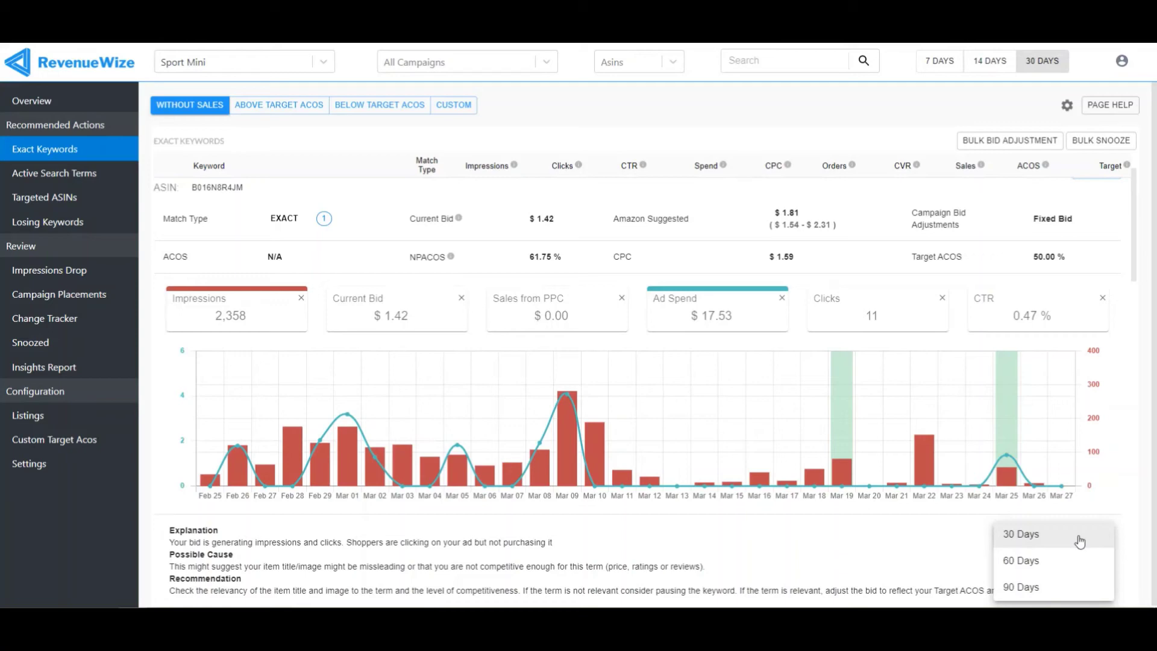
pyautogui.click(867, 566)
# Read the explanation, possible cause and recommendation given for the expanded keyword
pyautogui.scroll(-2, 859, 555)
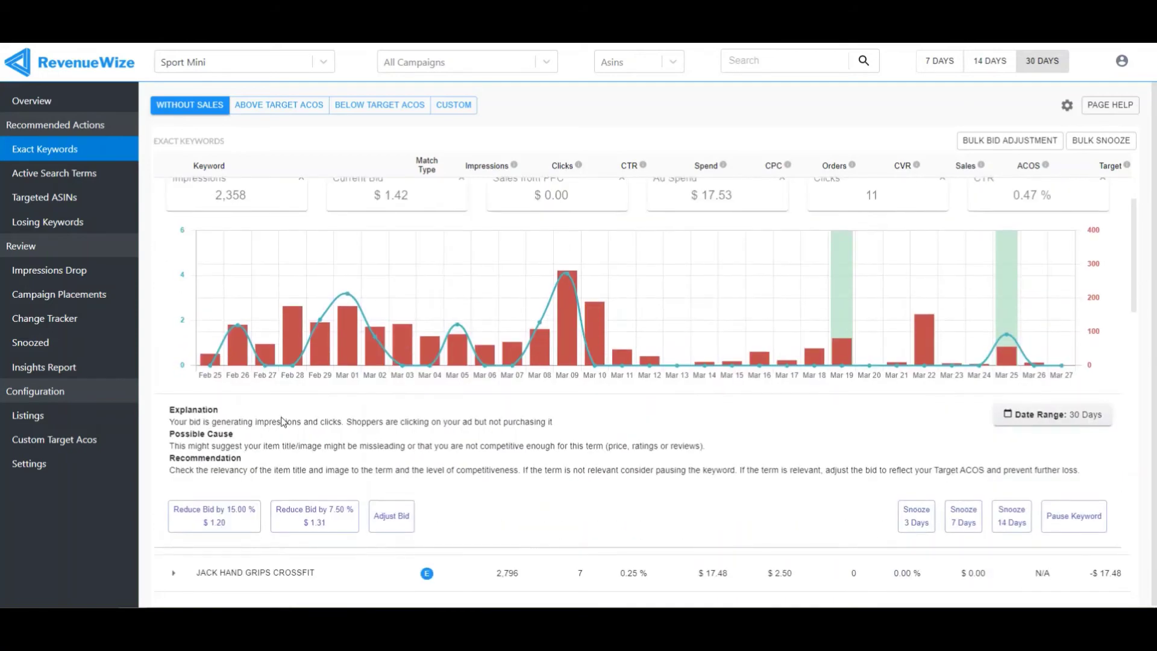
pyautogui.doubleClick(193, 410)
pyautogui.doubleClick(187, 434)
pyautogui.doubleClick(200, 459)
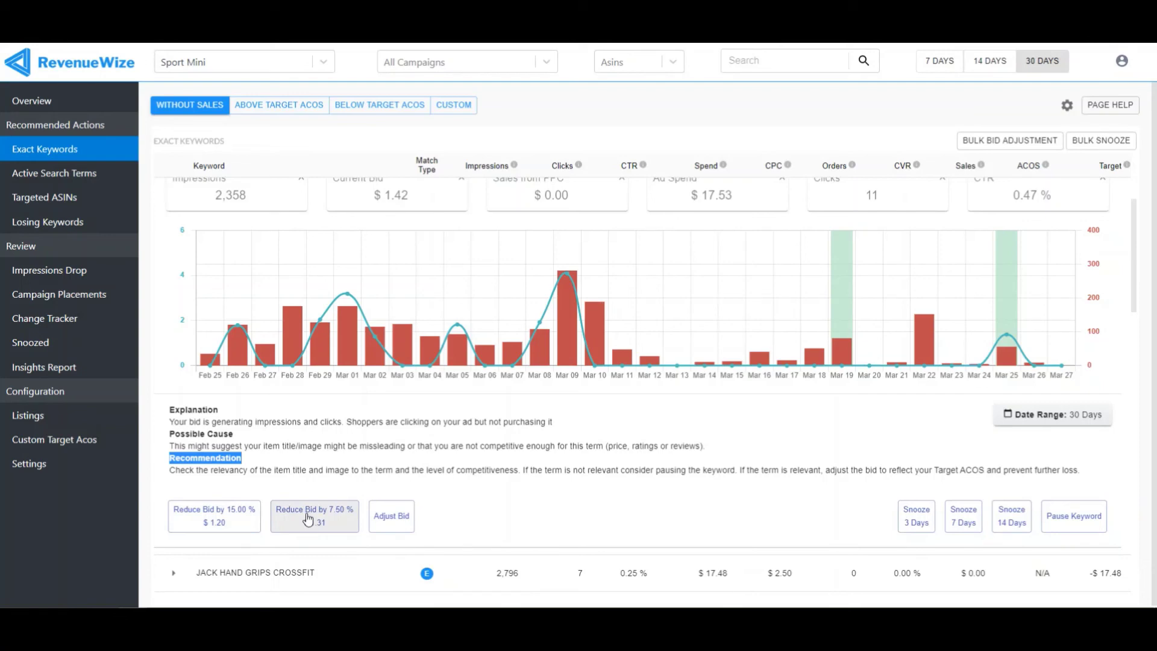
# Open the custom bid adjustment and the 15% bid reduction to $1.20 for the keyword, cancelling both
pyautogui.click(384, 522)
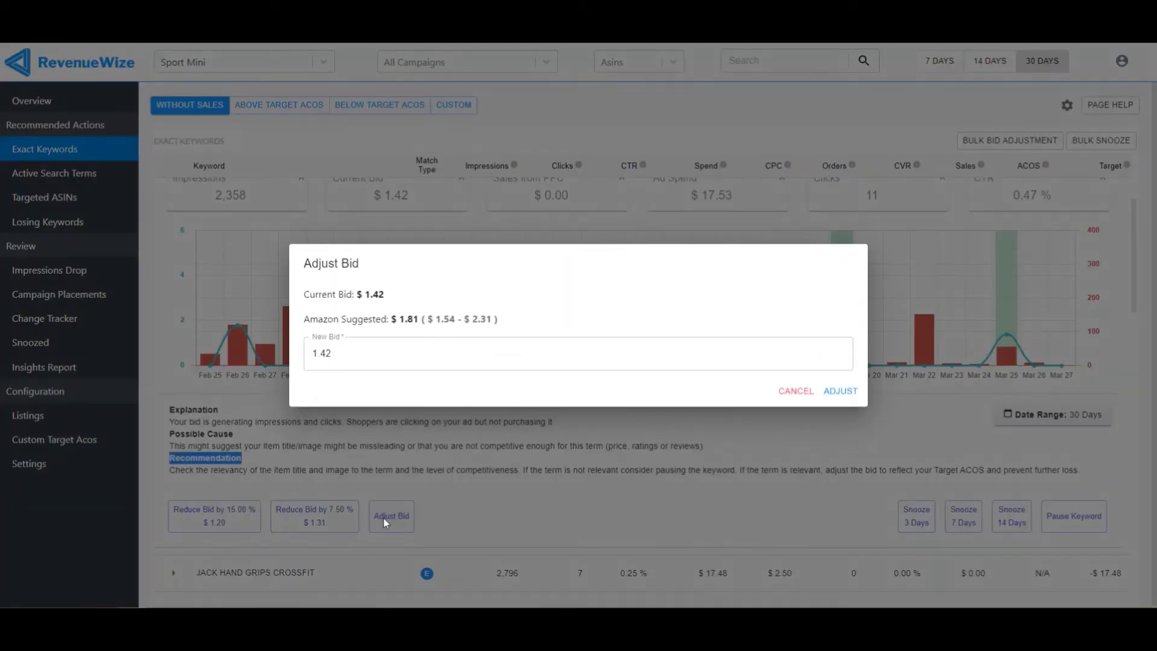
pyautogui.click(798, 393)
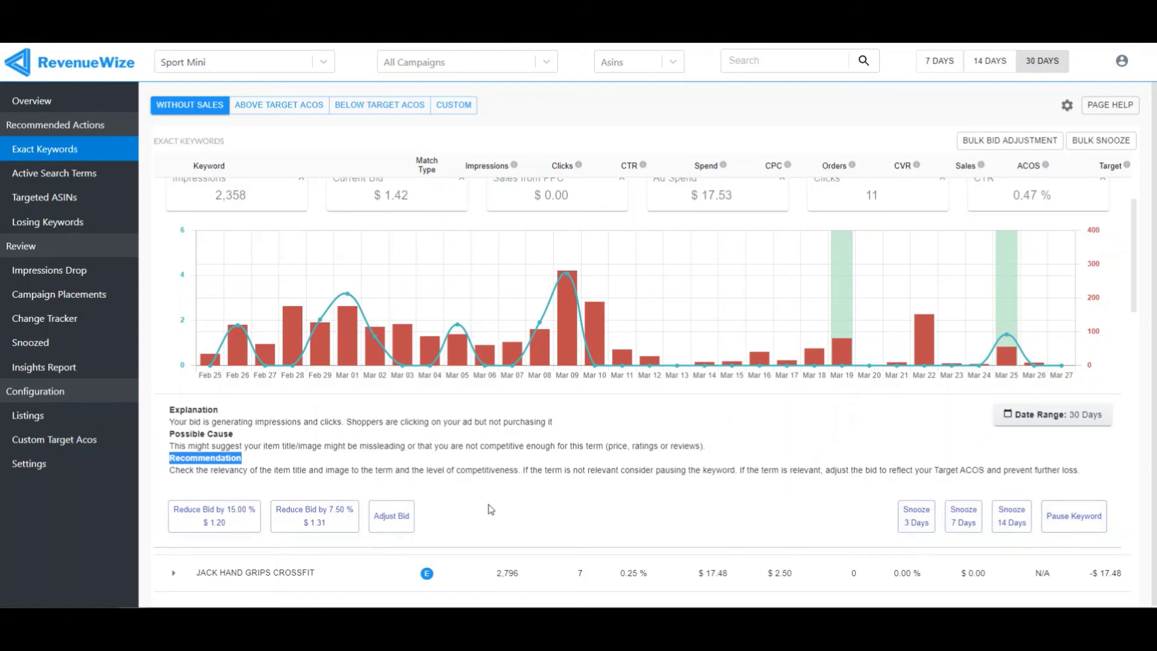
pyautogui.click(212, 516)
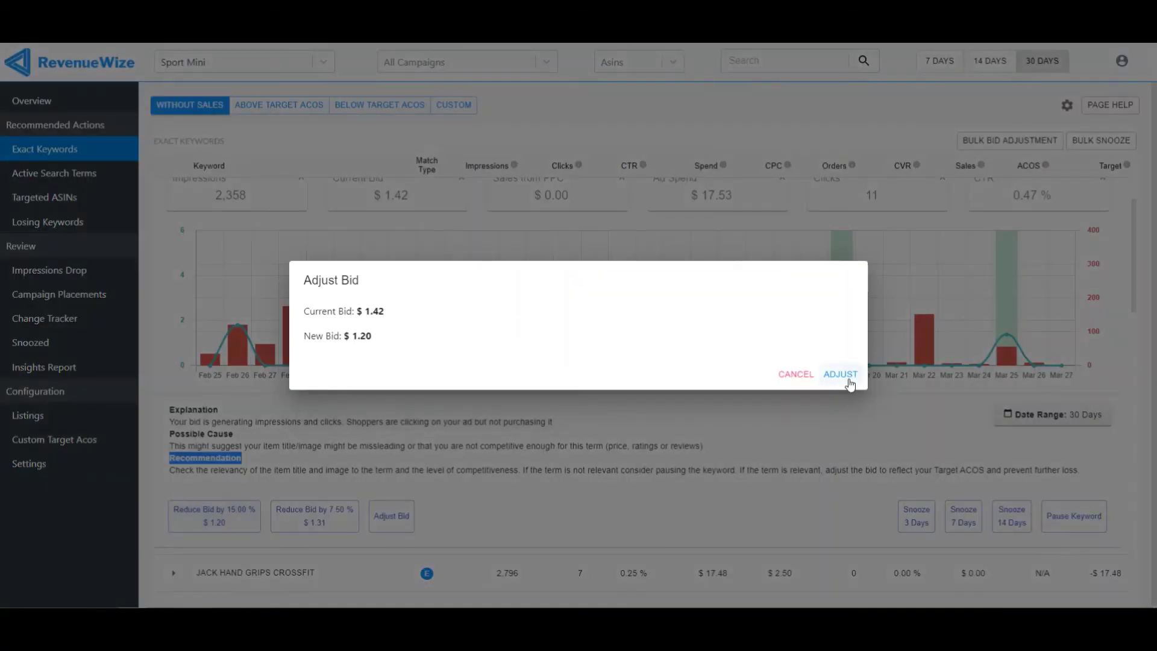
pyautogui.click(787, 378)
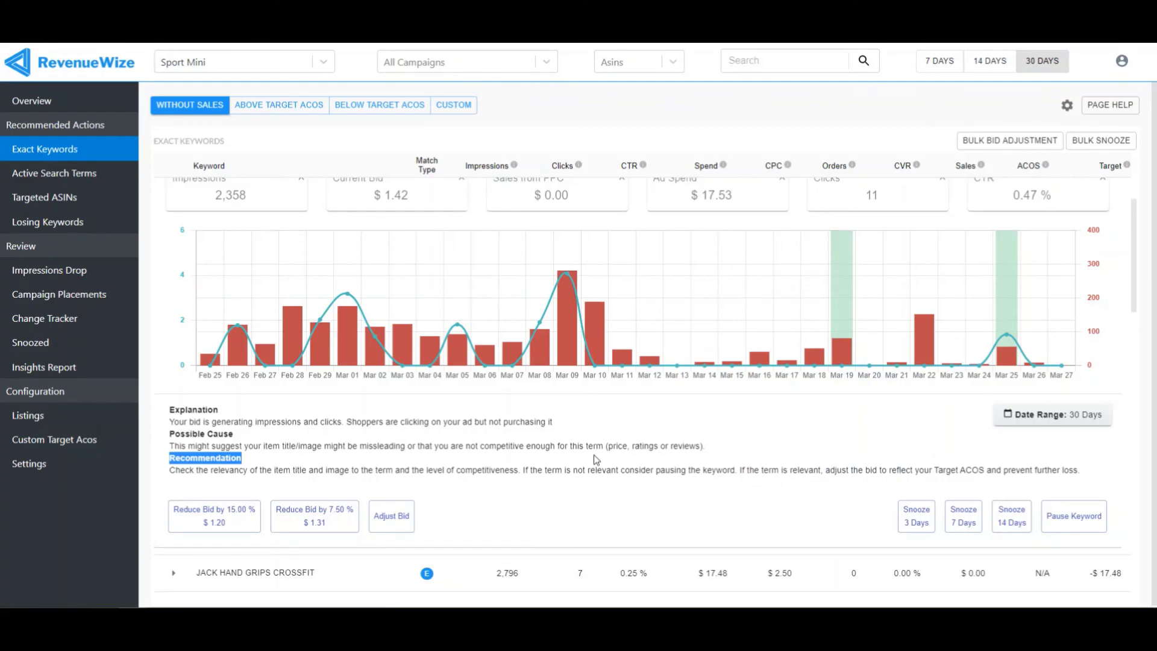
# Inspect the highlighted Mar 19 entry on the keyword's chart for its recorded bid changes
pyautogui.moveTo(836, 303)
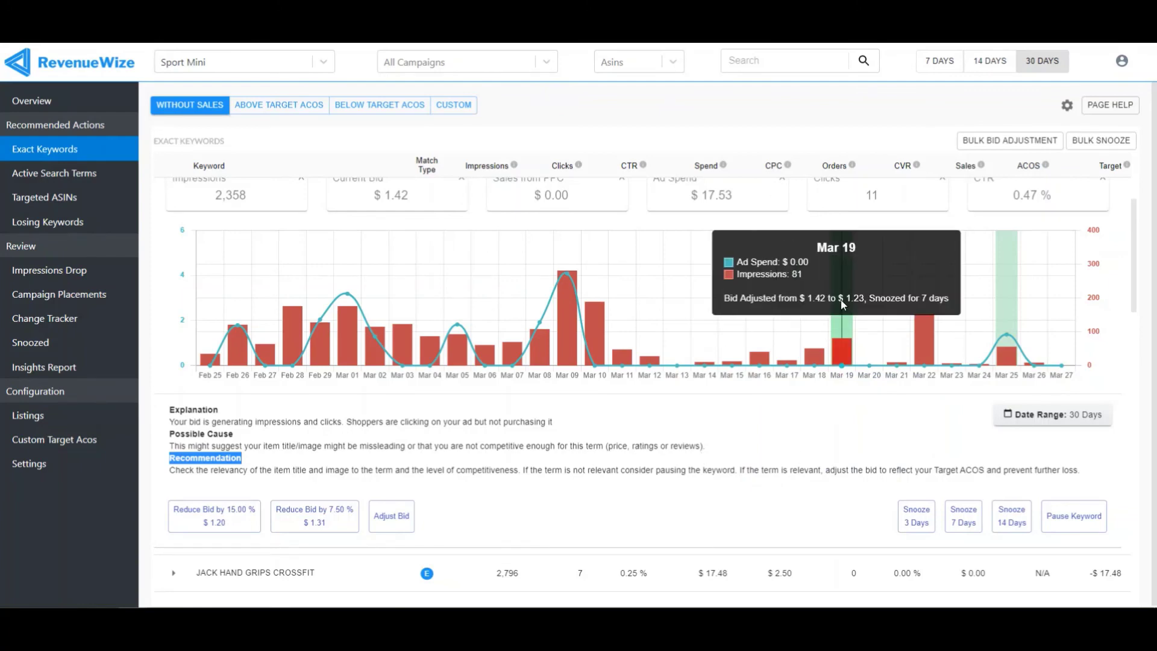